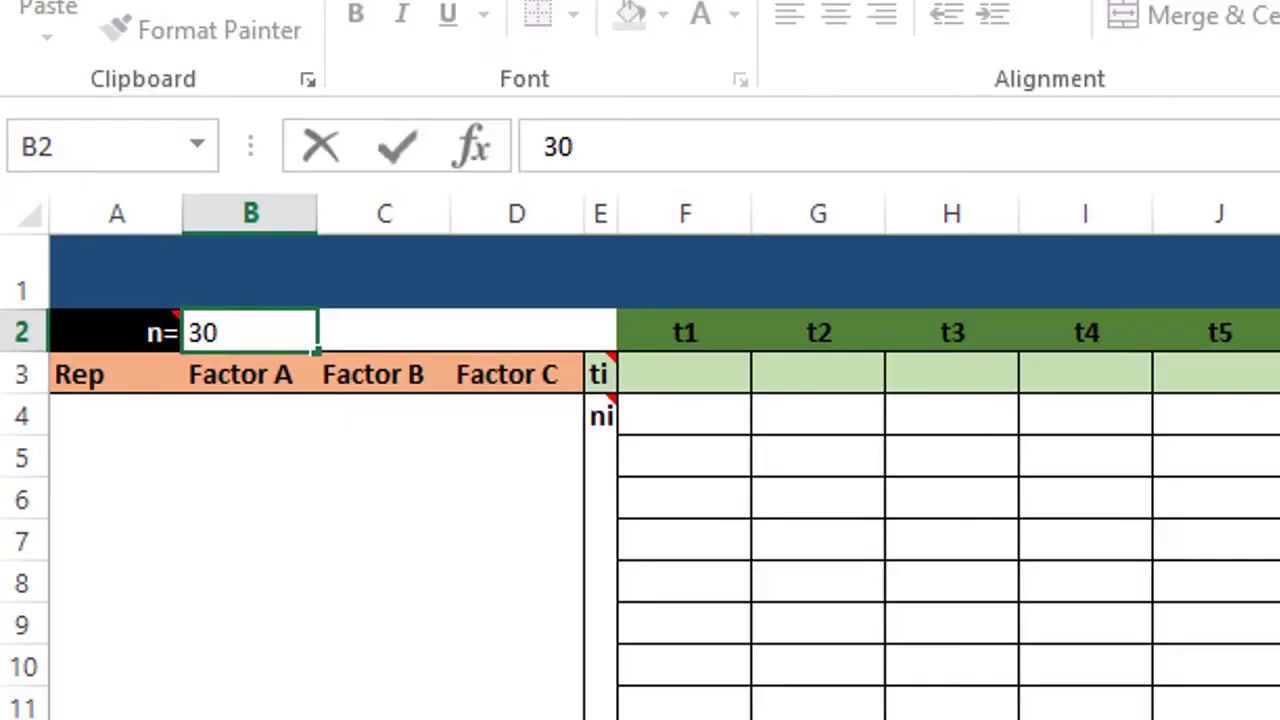
- Set n to 30 in B2 and paste the Rep and Factor A labels starting at A4
key("Return")
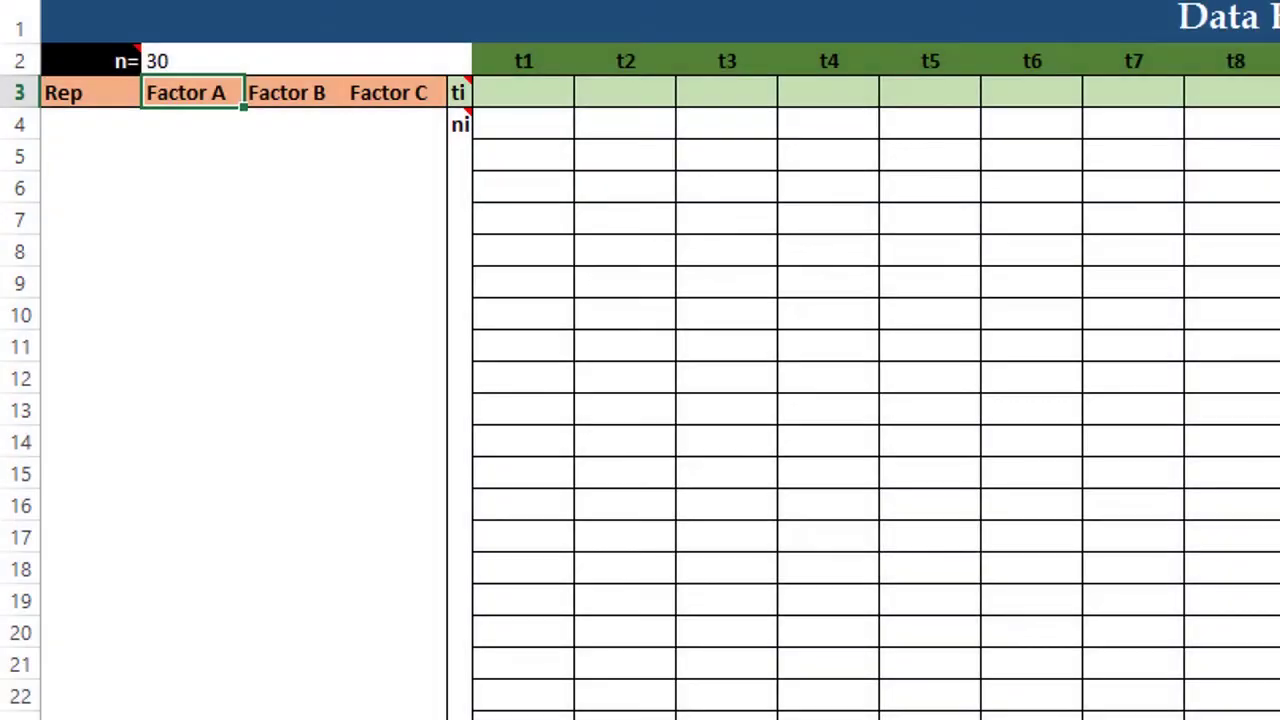
key("Left")
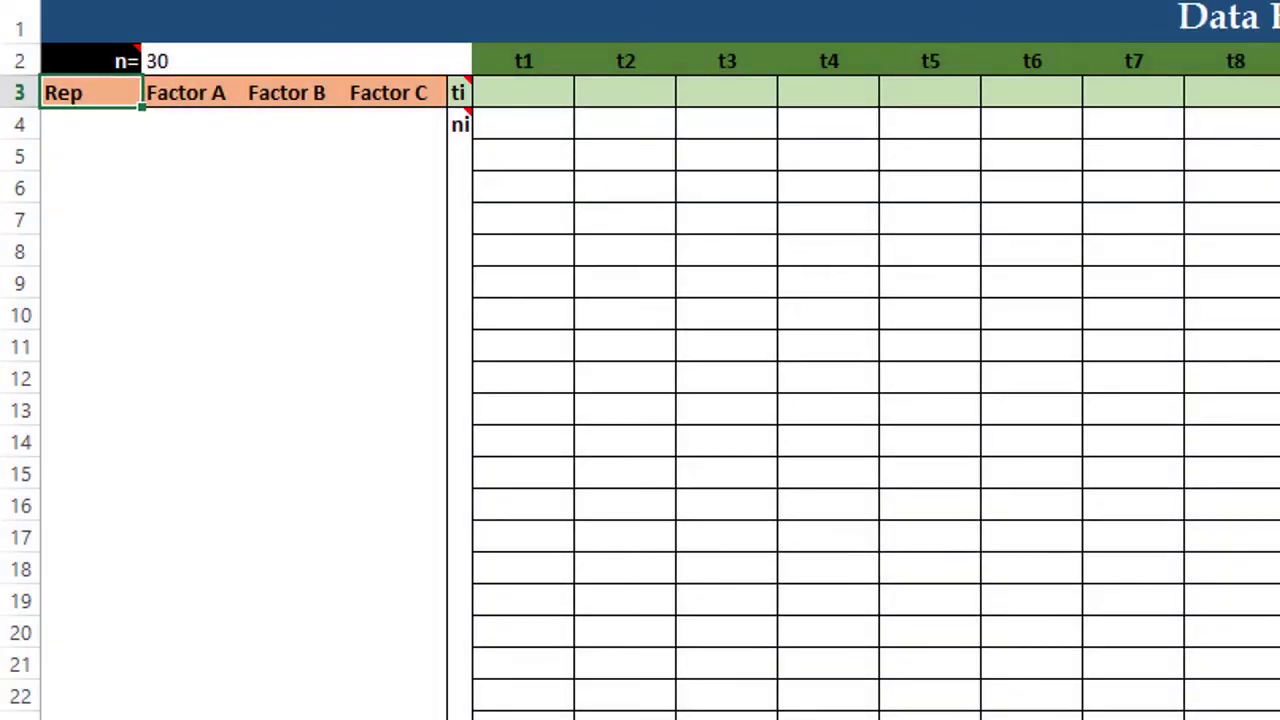
key("Down")
key("ctrl+v")
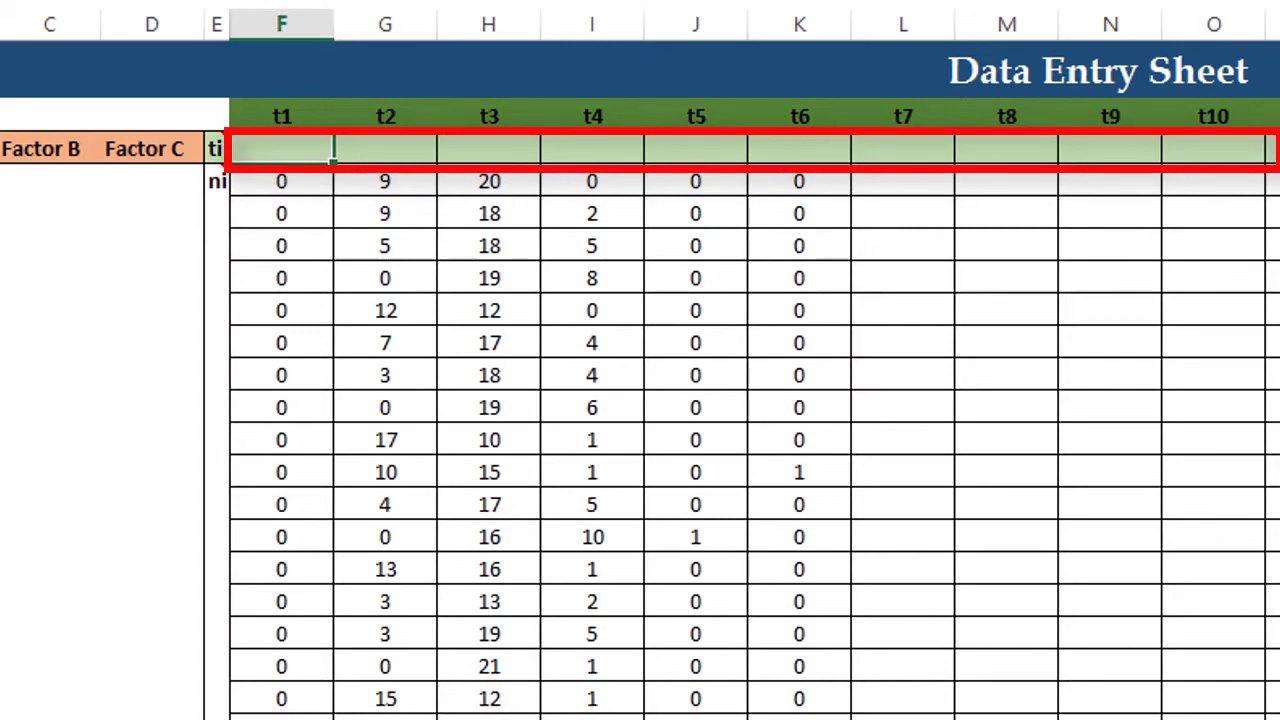
- Enter the ti values 1, 2, 3, 4, 5, 6 across F3 to K3
type("1")
key("Tab")
type("2")
key("Tab")
type("3")
key("Tab")
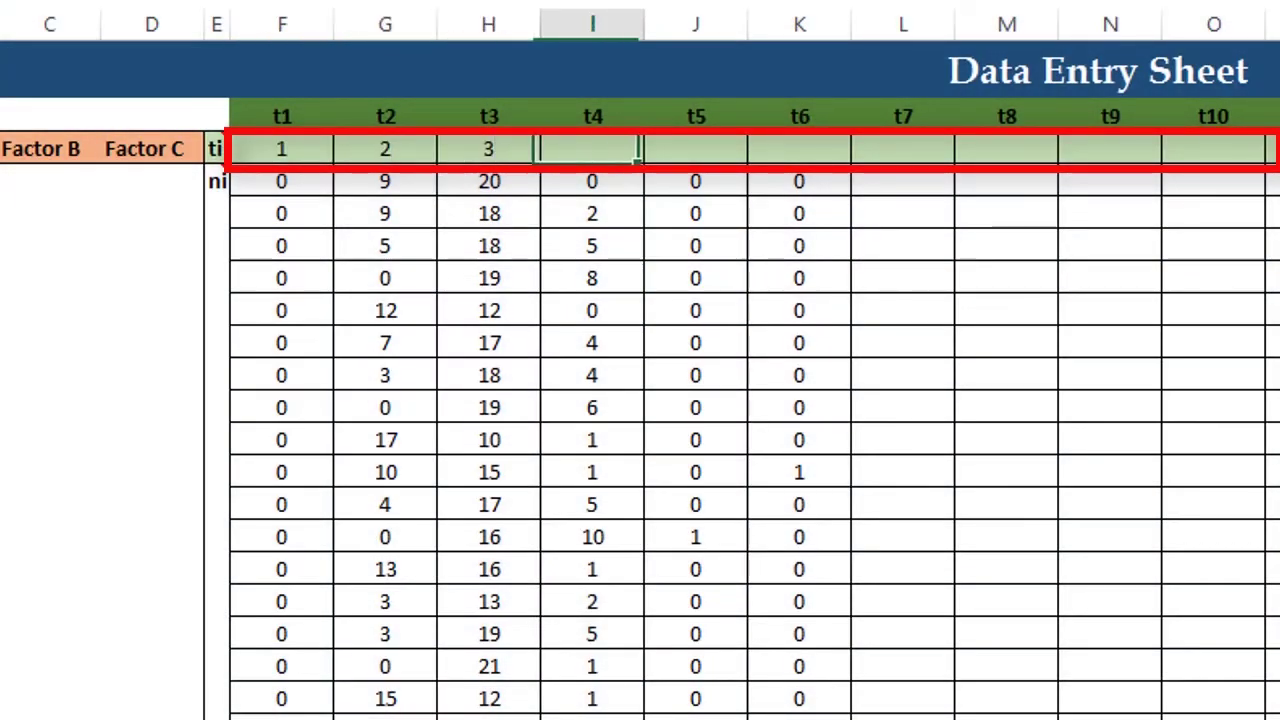
type("4")
key("Tab")
type("5")
key("Tab")
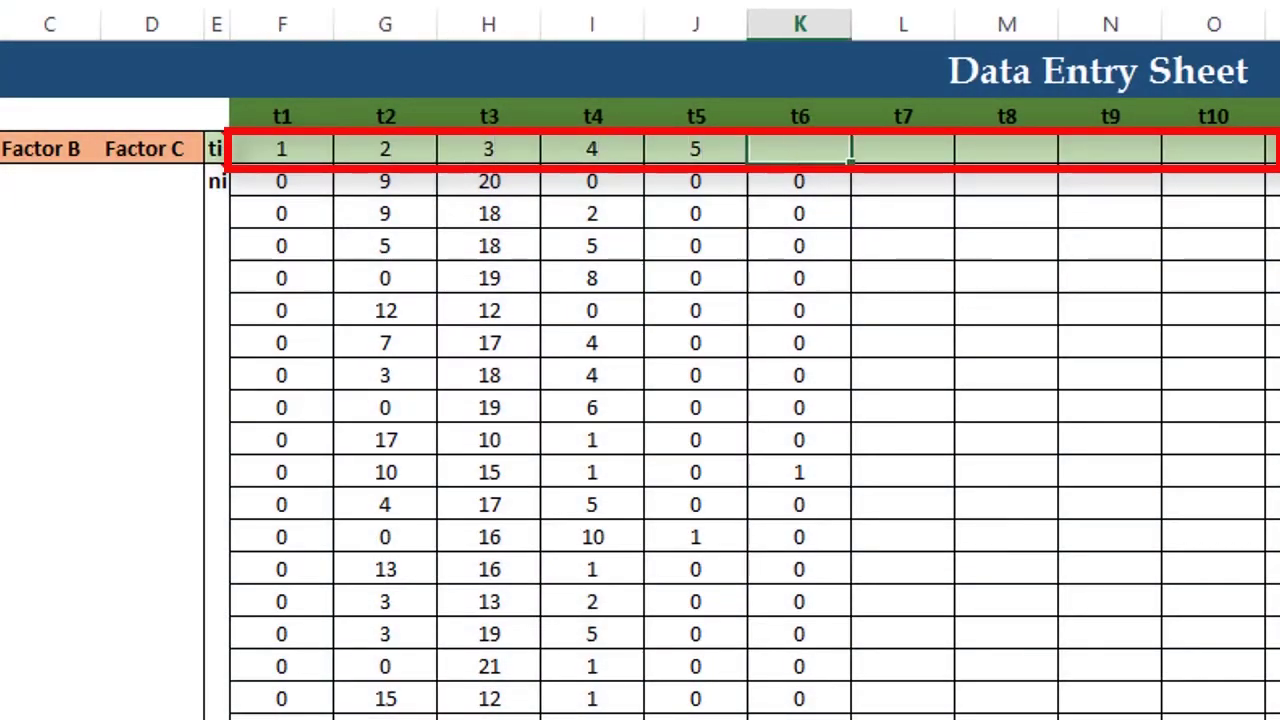
type("6")
key("Tab")
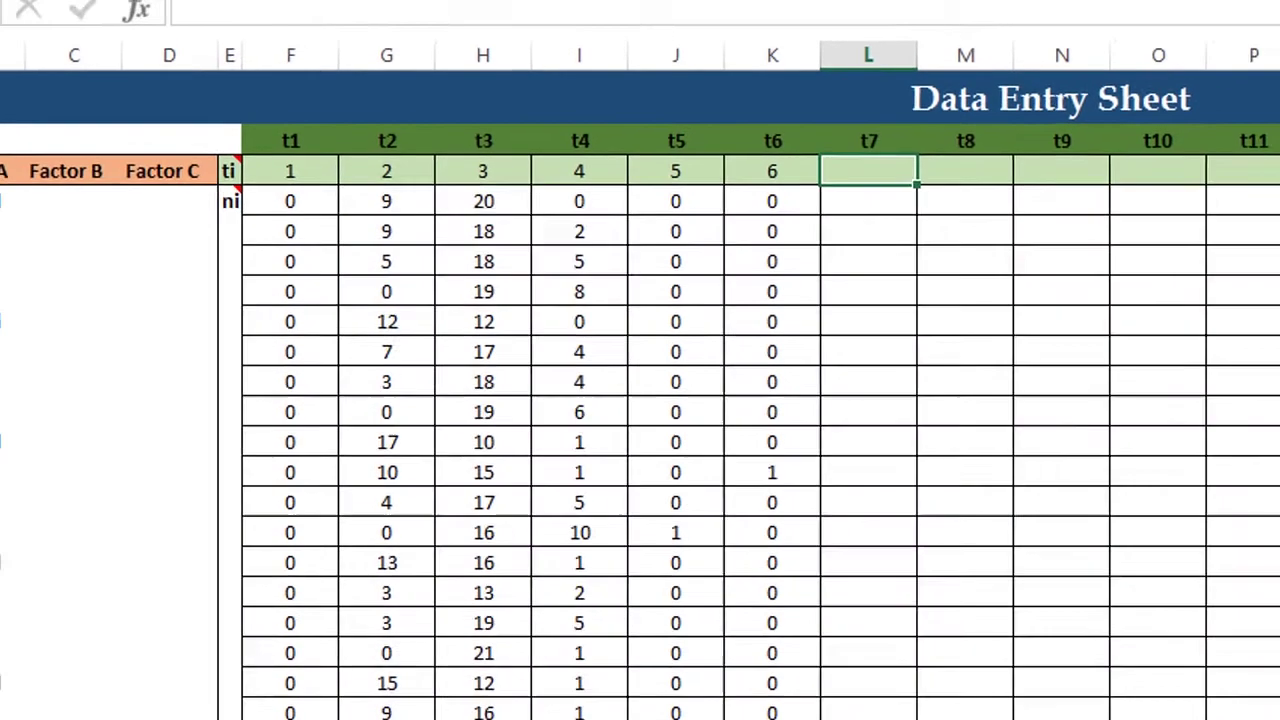
- On the Analysis result sheet, select the Data Results table from Rep through T50
key("ctrl+Page_Down")
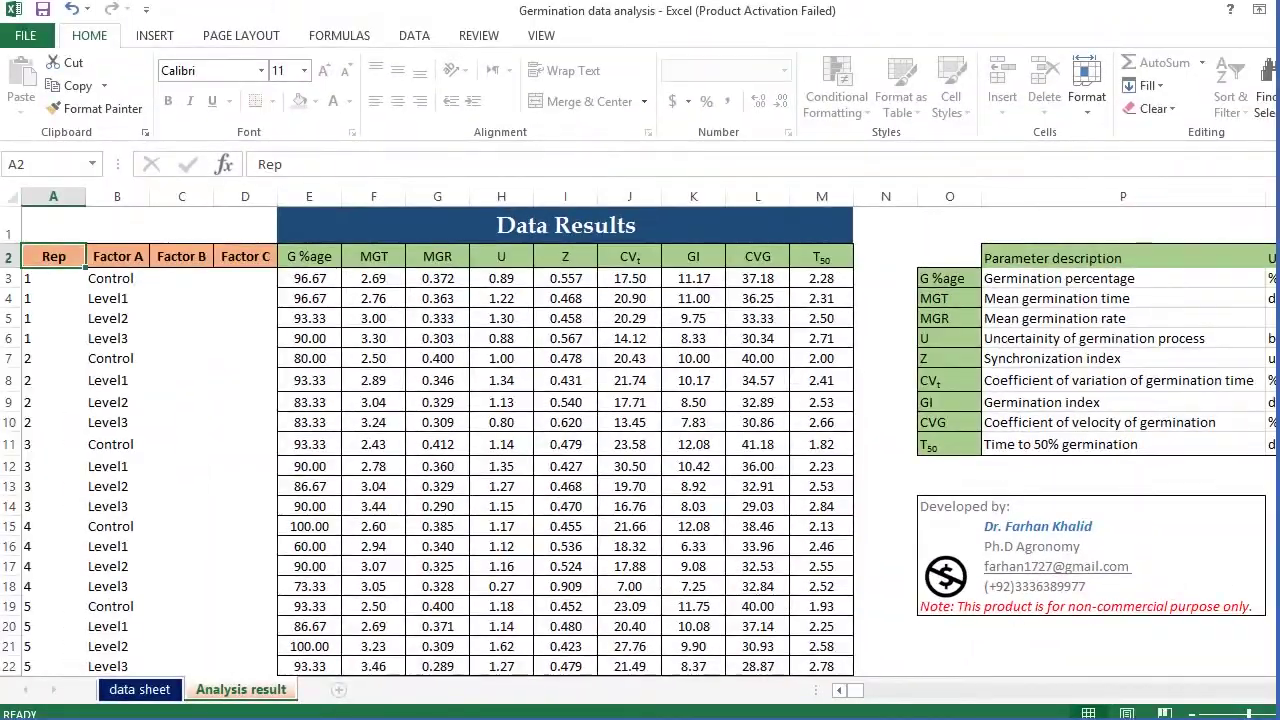
left_click_drag(79, 101, 936, 101)
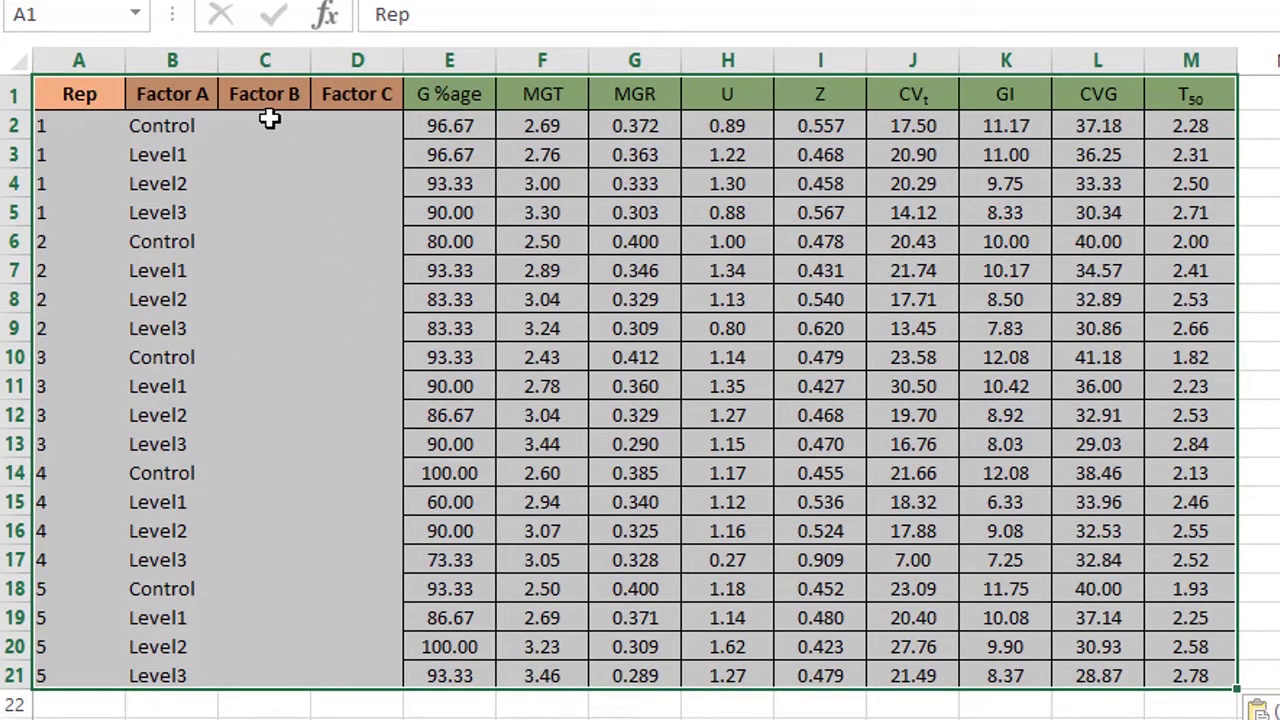
- Delete columns C and D, the empty Factor B and Factor C columns
left_click(259, 60)
key("shift+Right")
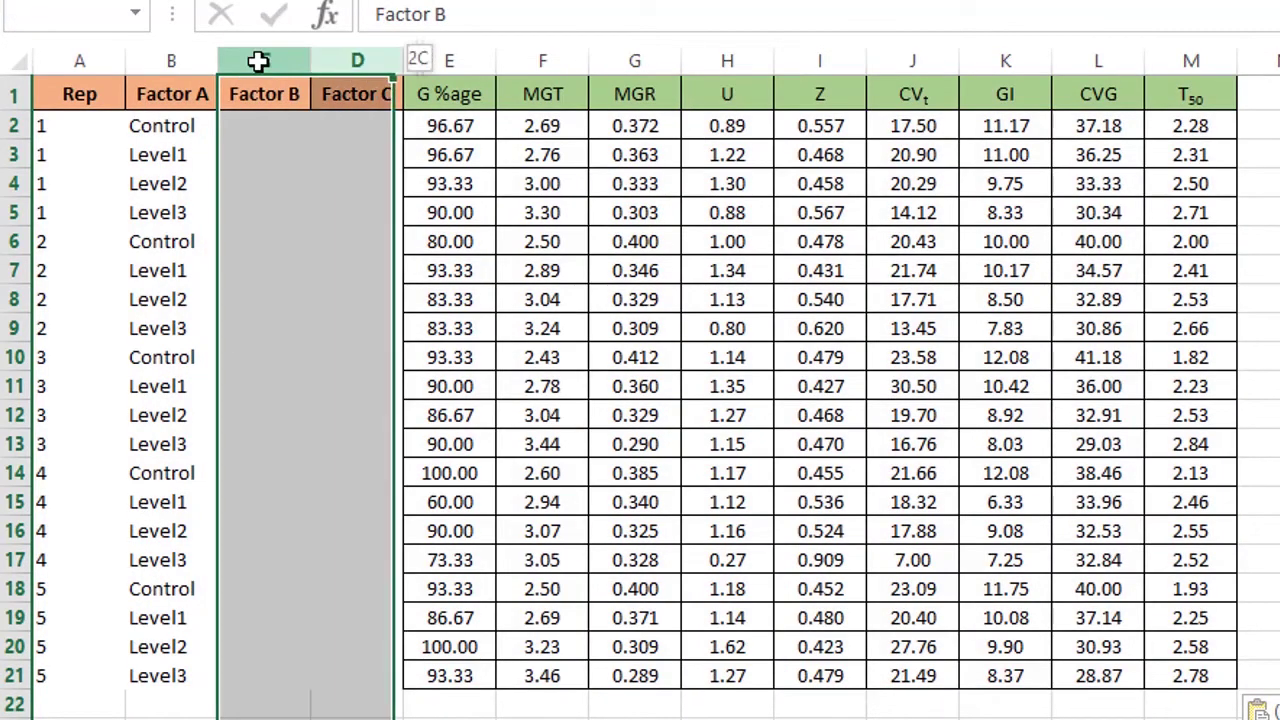
key("ctrl+minus")
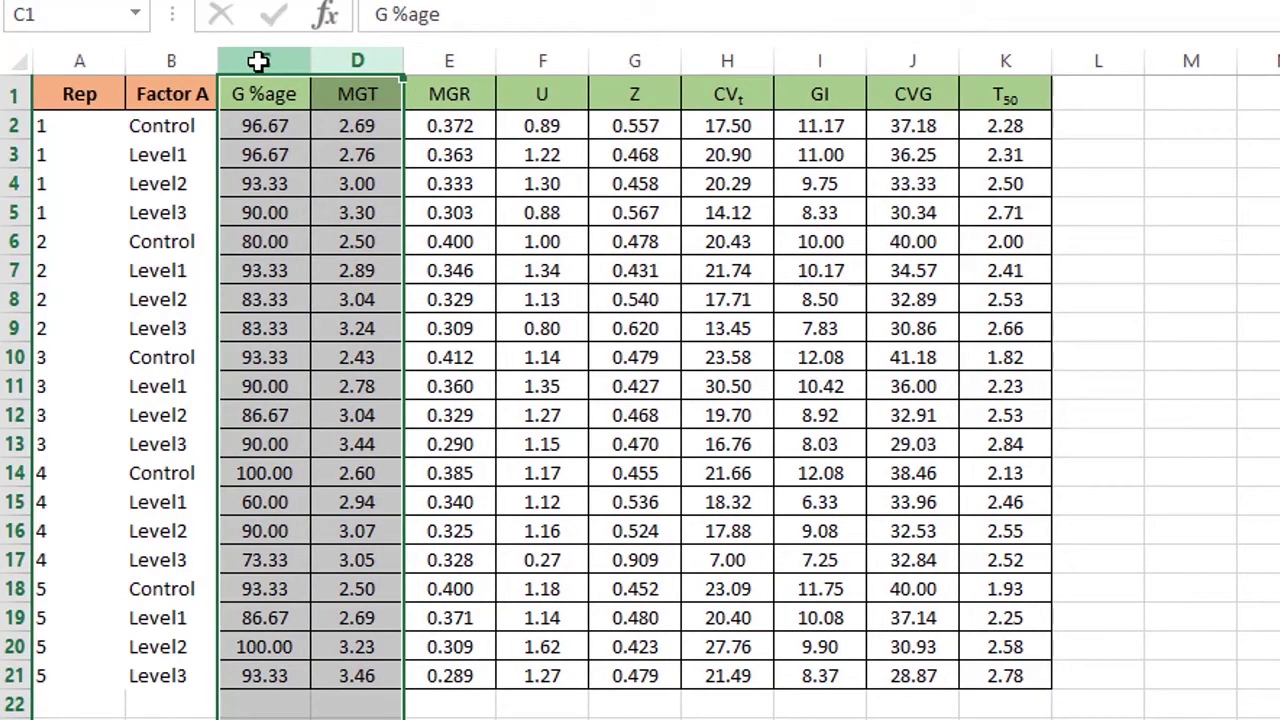